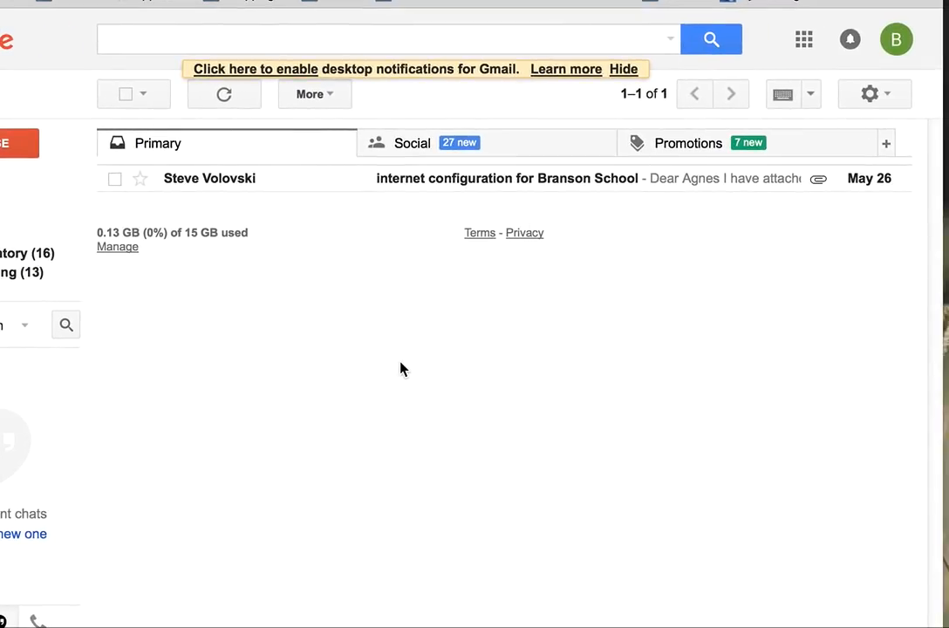
Open Gmail's full Settings page from the gear menu's quick settings.
{"action": "left_click", "coordinate": [889, 100]}
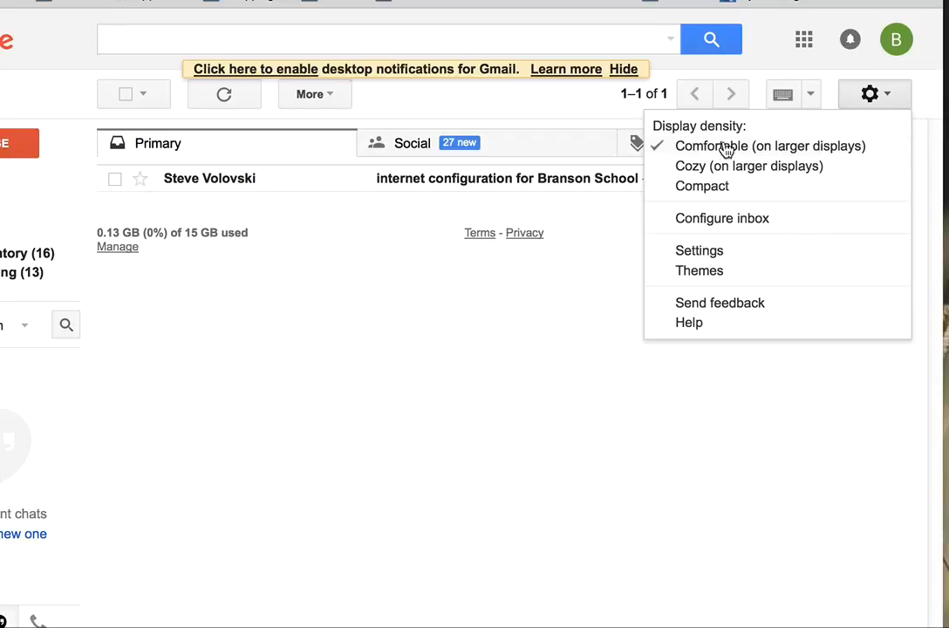
{"action": "left_click", "coordinate": [700, 251]}
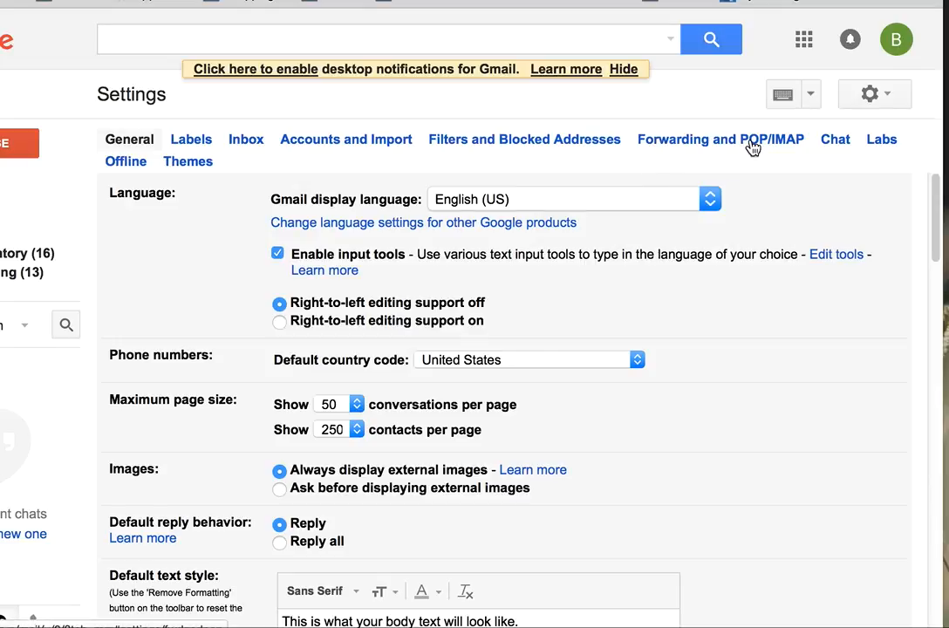
Check the Forwarding and POP/IMAP section to confirm IMAP is enabled and POP disabled.
{"action": "left_click", "coordinate": [696, 140]}
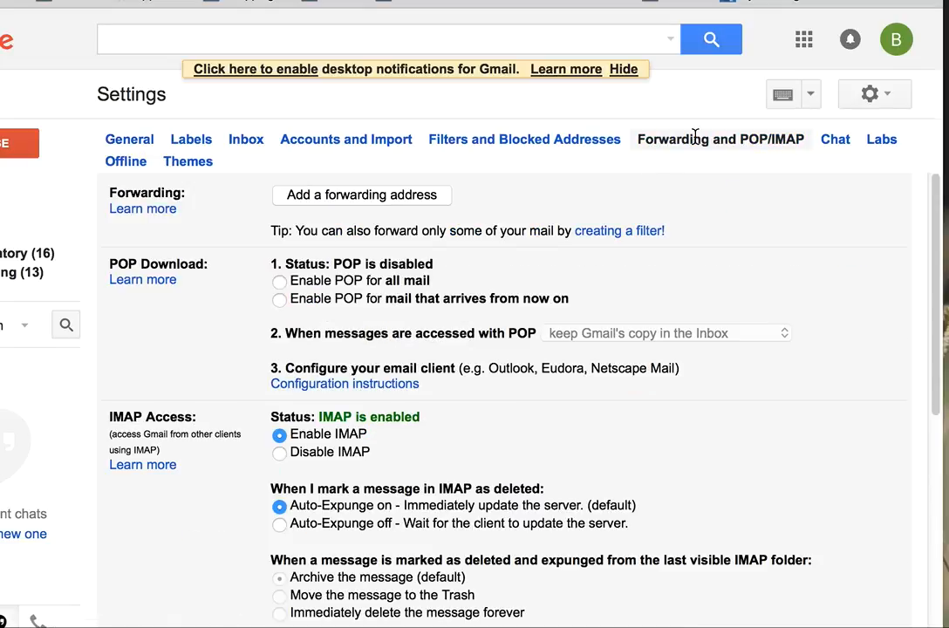
{"action": "scroll", "coordinate": [362, 373], "scroll_direction": "down", "scroll_amount": 3}
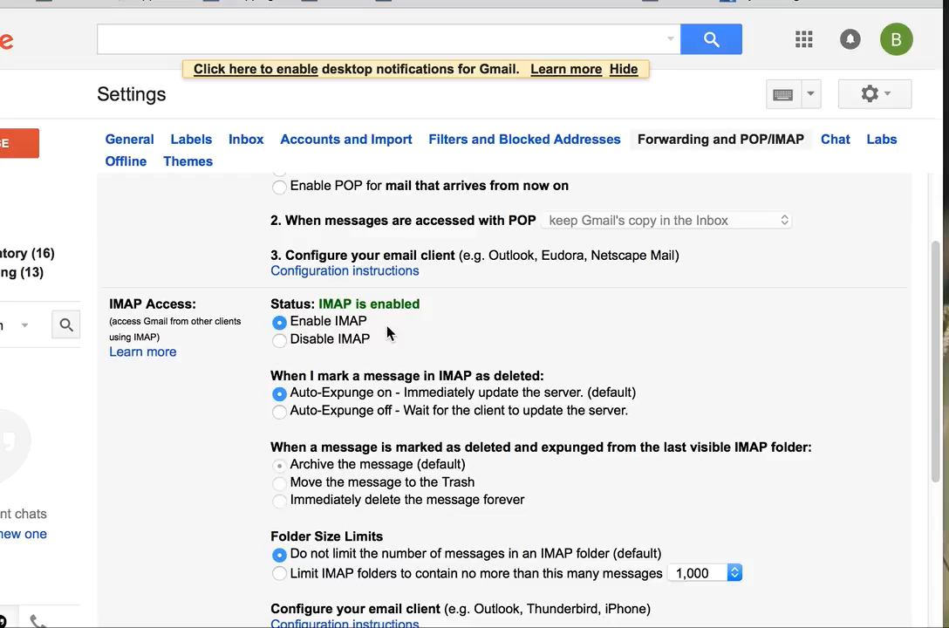
{"action": "scroll", "coordinate": [215, 429], "scroll_direction": "down", "scroll_amount": 2}
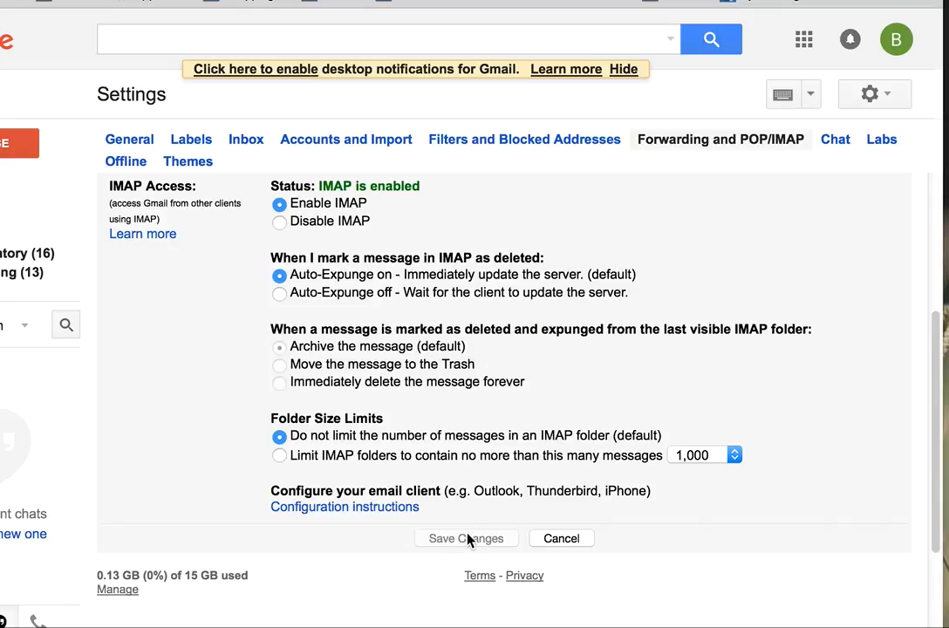
{"action": "scroll", "coordinate": [635, 357], "scroll_direction": "up", "scroll_amount": 5}
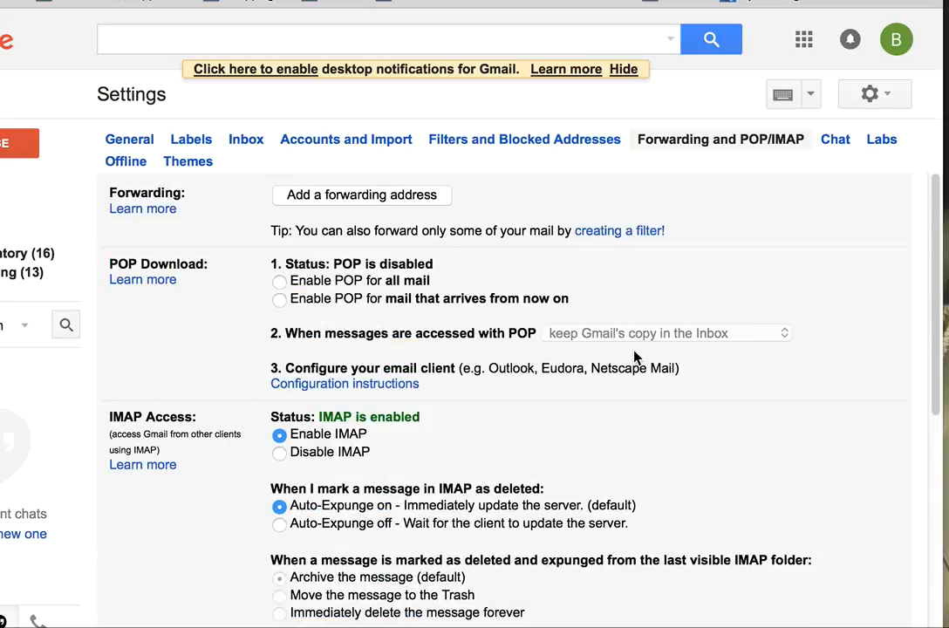
Go from Gmail's Accounts and Import settings to the Google My Account home page.
{"action": "left_click", "coordinate": [333, 143]}
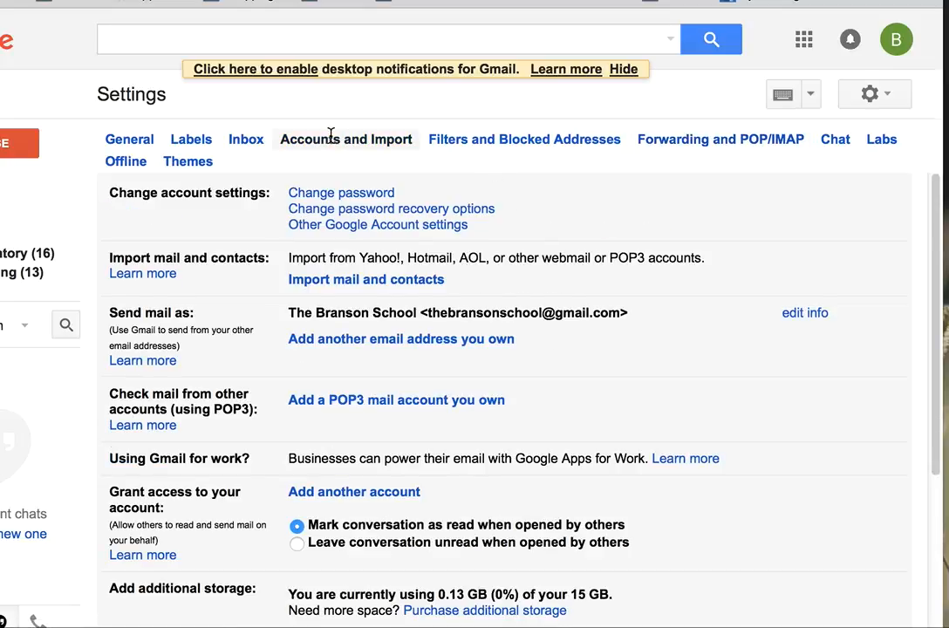
{"action": "left_click", "coordinate": [360, 228]}
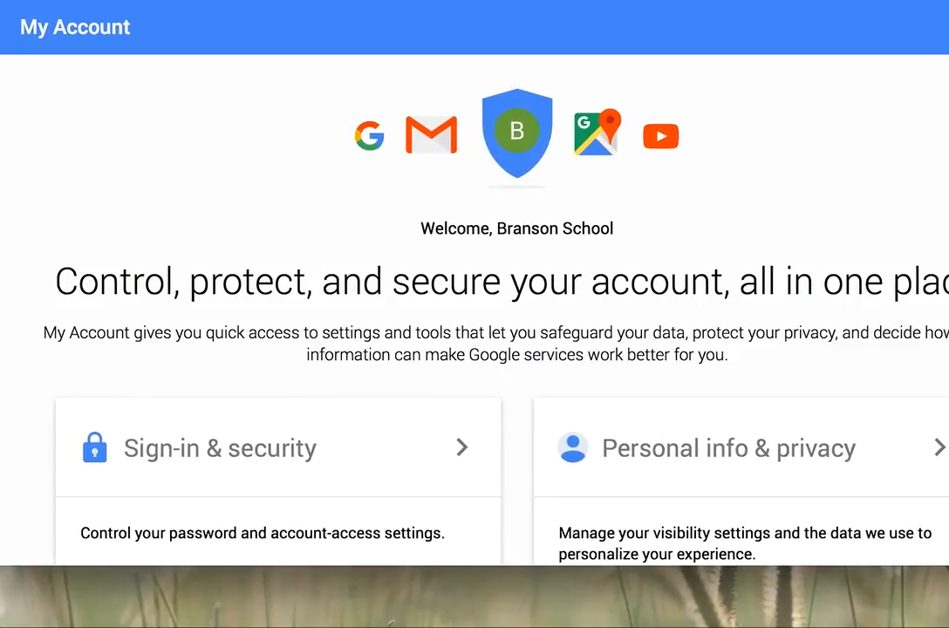
{"action": "scroll", "coordinate": [375, 354], "scroll_direction": "down", "scroll_amount": 2}
{"action": "scroll", "coordinate": [499, 292], "scroll_direction": "down", "scroll_amount": 1}
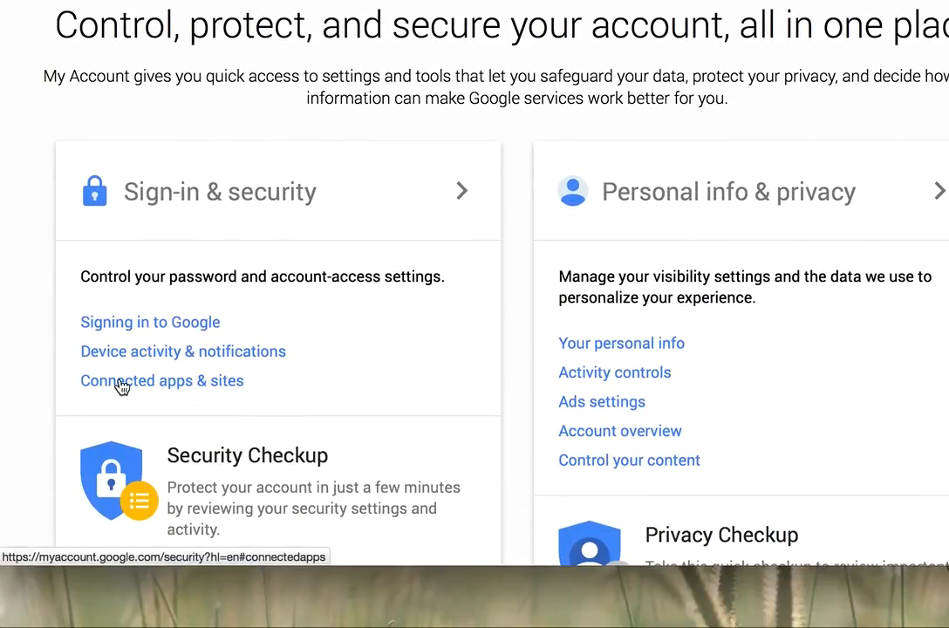
Turn Allow less secure apps ON under Connected apps & sites.
{"action": "left_click", "coordinate": [171, 385]}
{"action": "scroll", "coordinate": [566, 286], "scroll_direction": "down", "scroll_amount": 3}
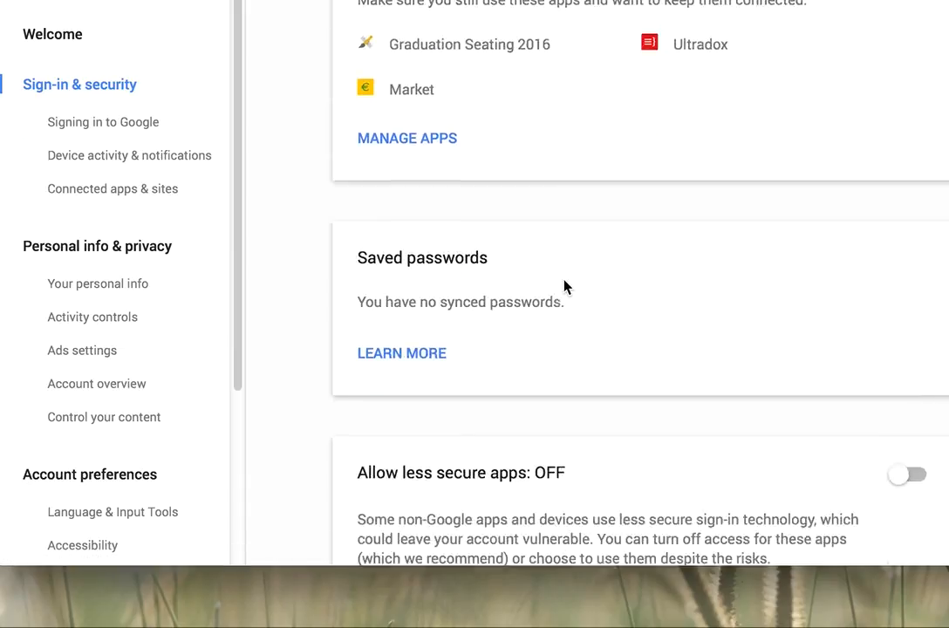
{"action": "scroll", "coordinate": [565, 286], "scroll_direction": "down", "scroll_amount": 1}
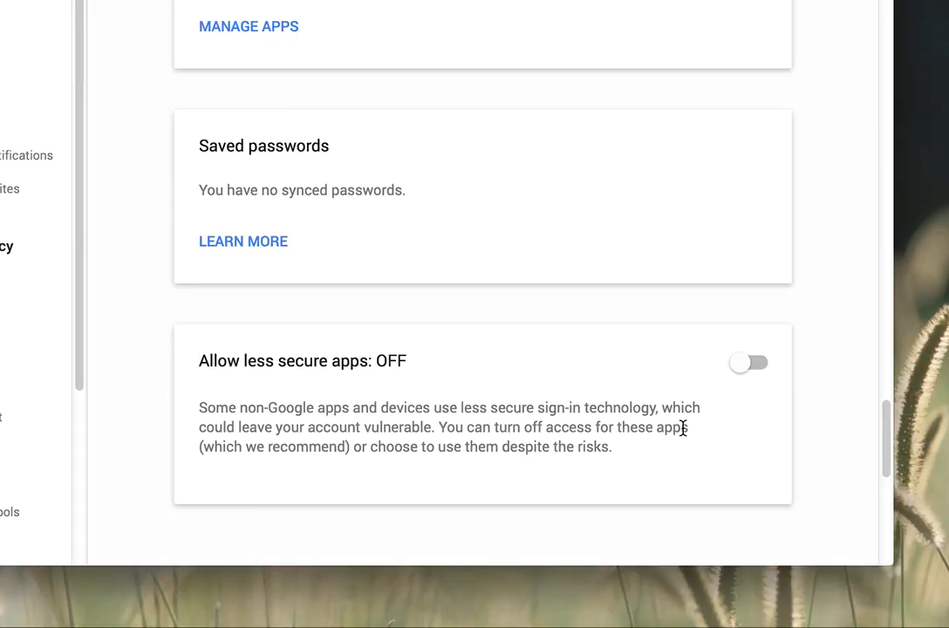
{"action": "left_click", "coordinate": [746, 364]}
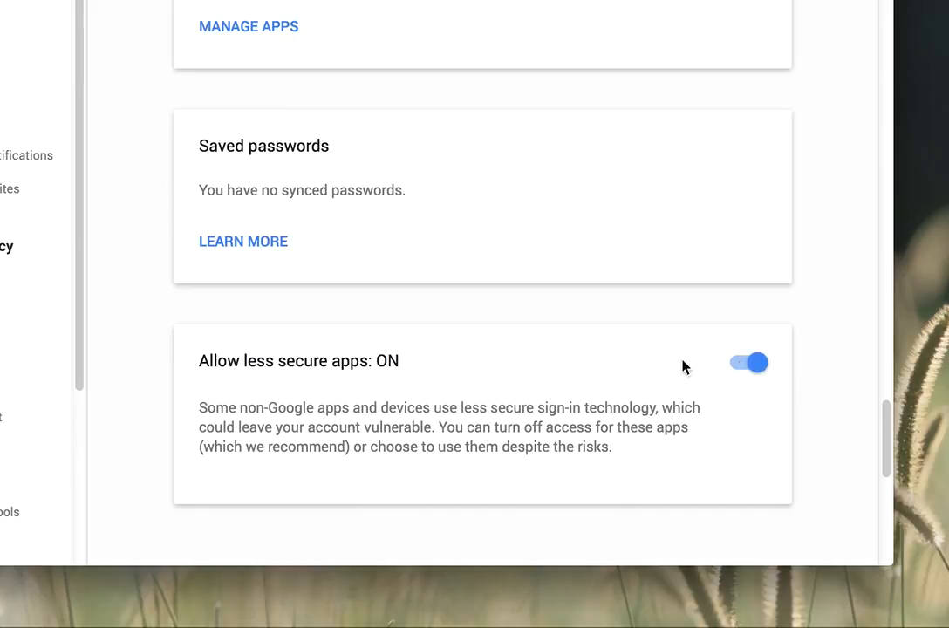
{"action": "scroll", "coordinate": [645, 367], "scroll_direction": "down", "scroll_amount": 5}
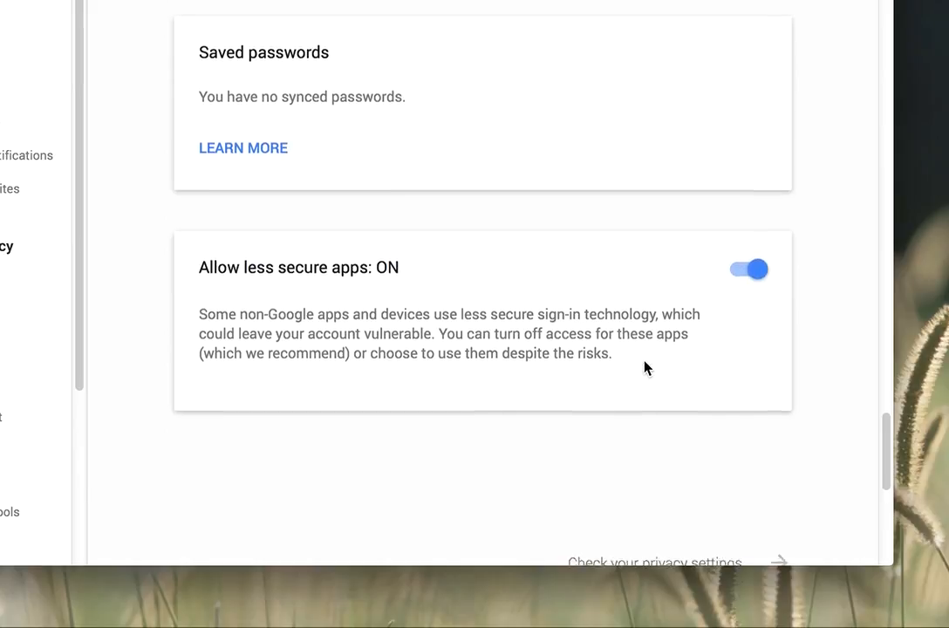
{"action": "scroll", "coordinate": [645, 367], "scroll_direction": "up", "scroll_amount": 2}
{"action": "scroll", "coordinate": [645, 367], "scroll_direction": "down", "scroll_amount": 5}
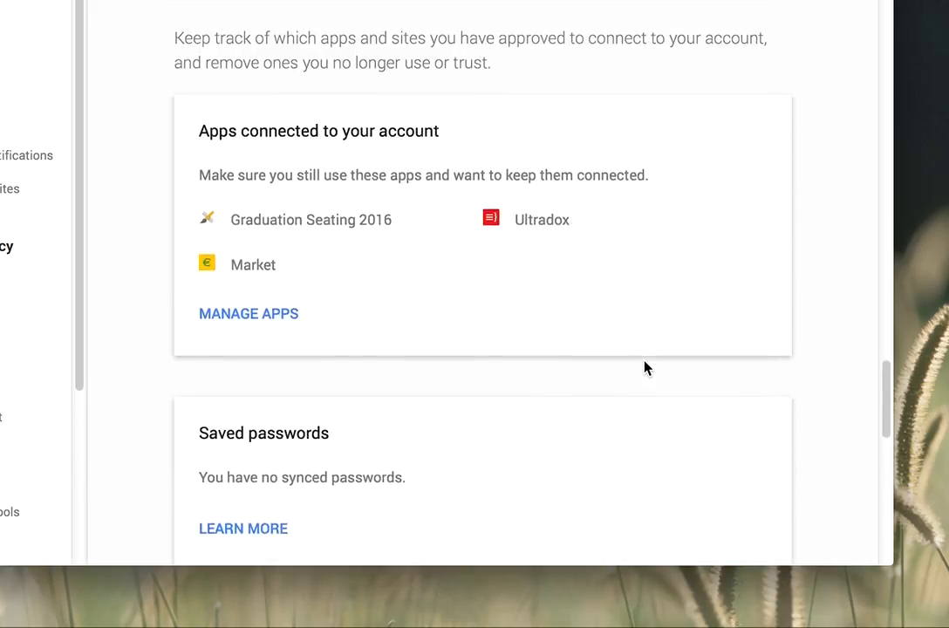
{"action": "scroll", "coordinate": [645, 367], "scroll_direction": "up", "scroll_amount": 3}
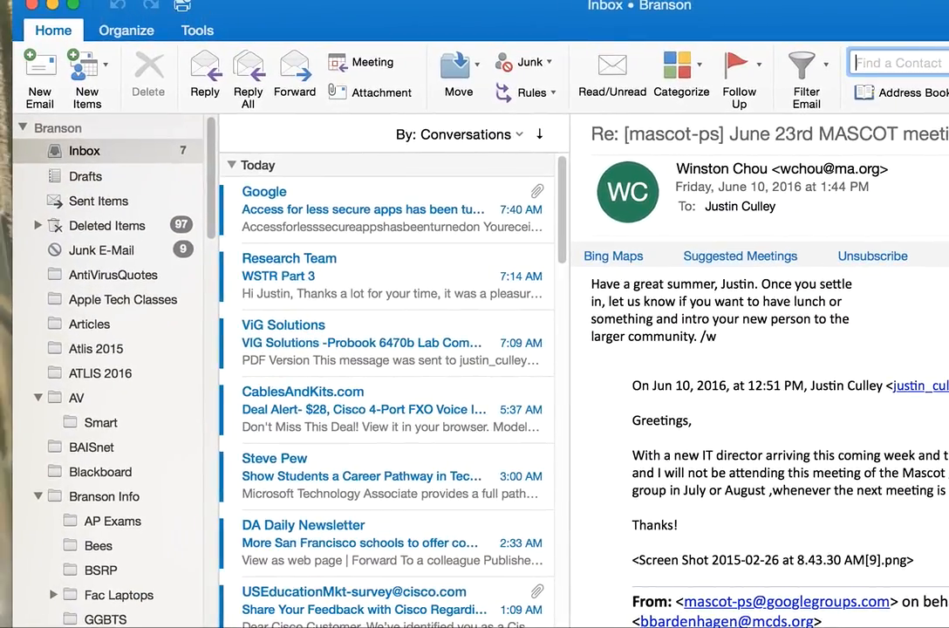
Open Outlook Preferences from the Outlook menu.
{"action": "left_click", "coordinate": [0, 0]}
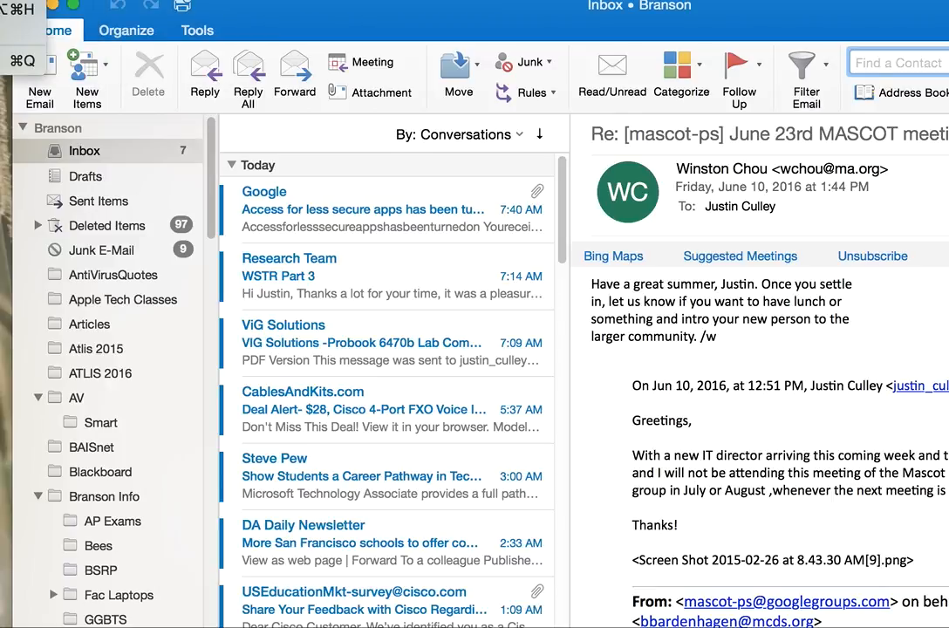
{"action": "left_click", "coordinate": [0, 0]}
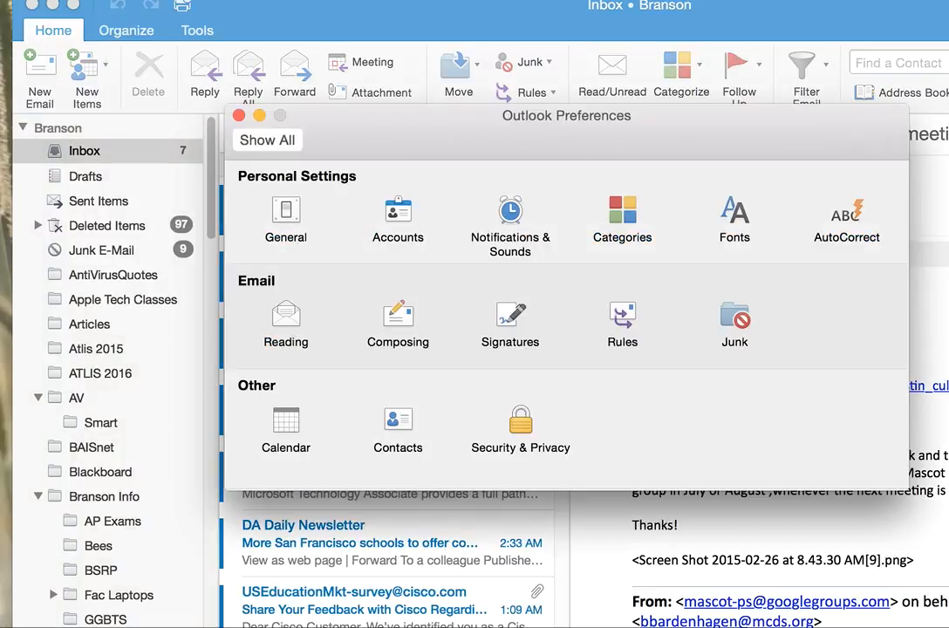
In Accounts preferences, start adding a new account of type Other Email.
{"action": "left_click", "coordinate": [406, 213]}
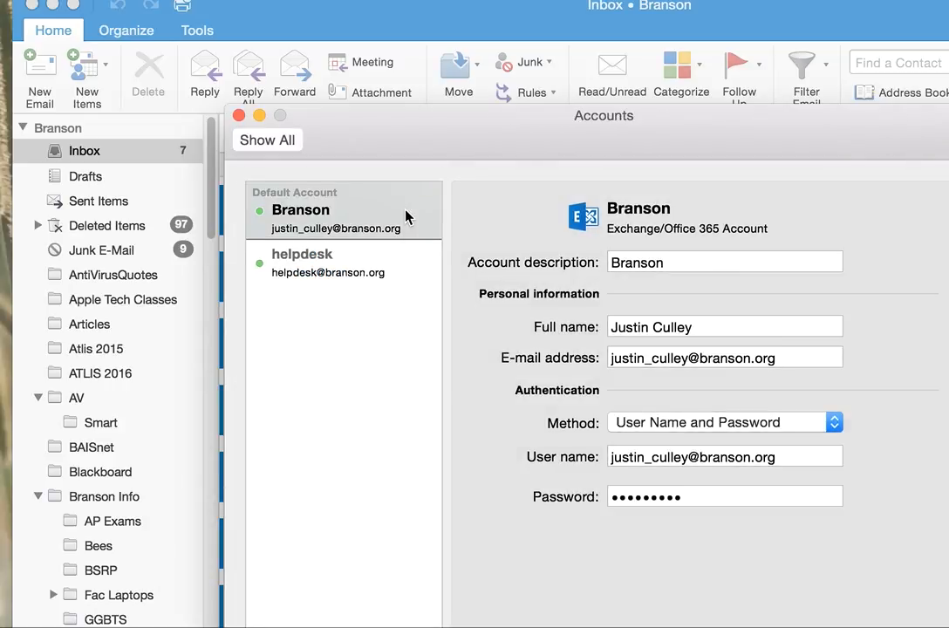
{"action": "left_click_drag", "start_coordinate": [378, 129], "coordinate": [252, 0]}
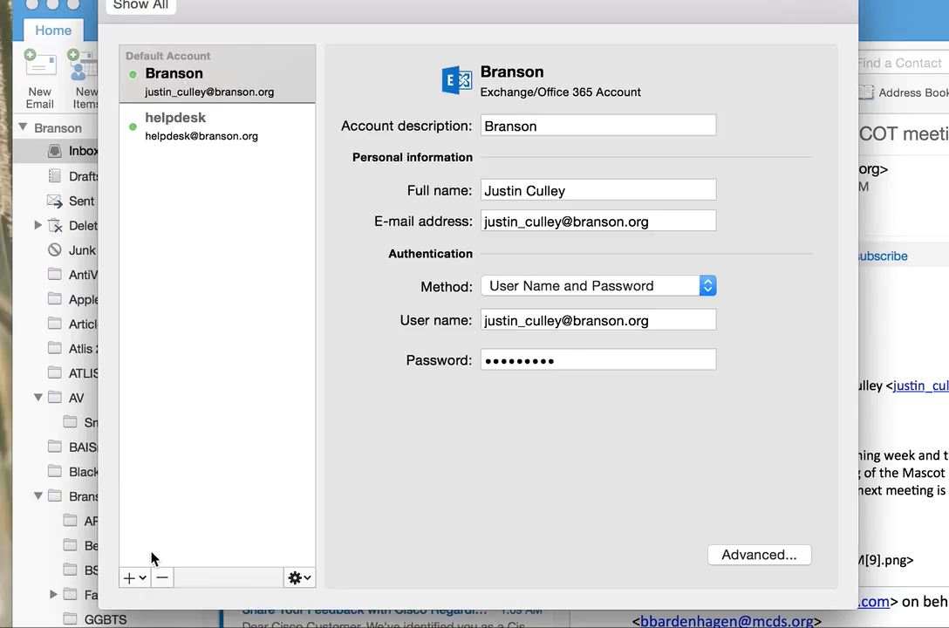
{"action": "left_click", "coordinate": [131, 577]}
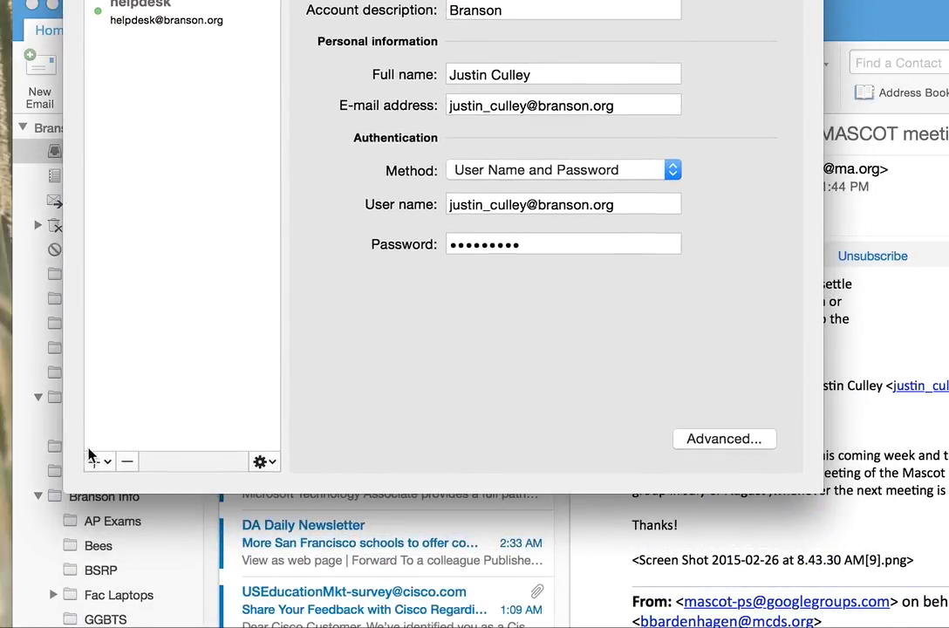
{"action": "left_click", "coordinate": [93, 461]}
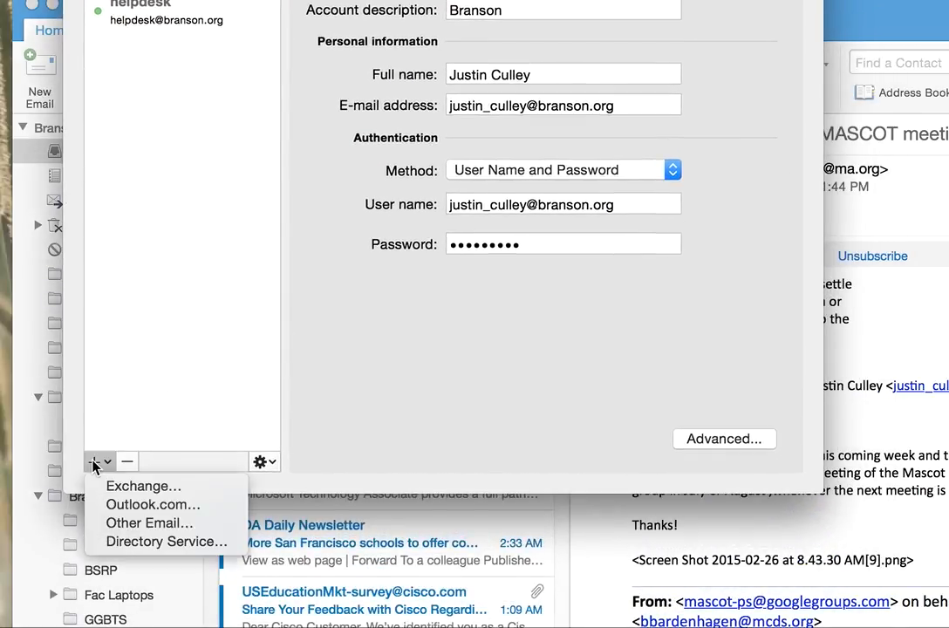
{"action": "left_click", "coordinate": [129, 523]}
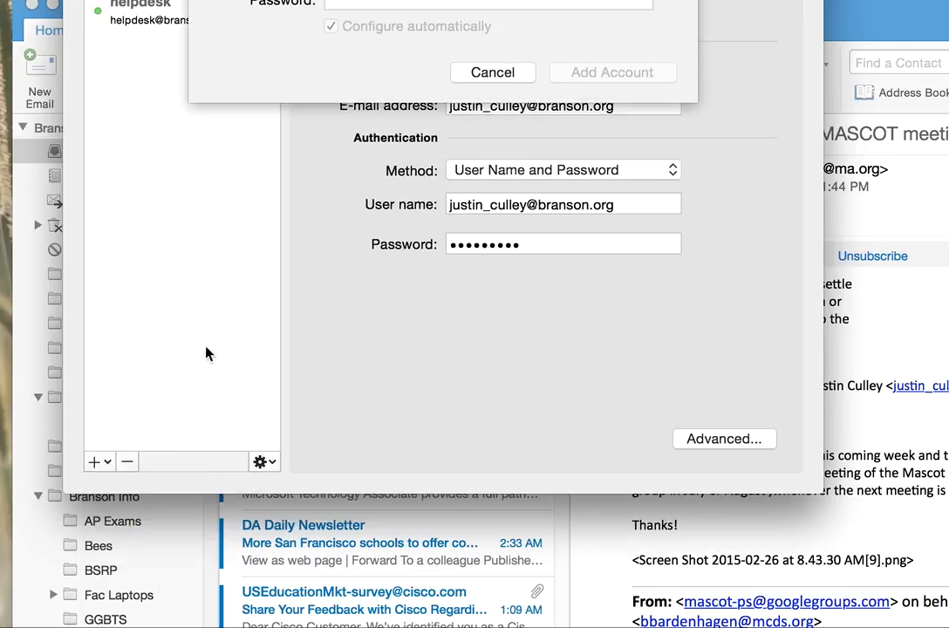
Enter the Gmail address and account password, then add it with automatic configuration.
{"action": "left_click_drag", "start_coordinate": [326, 0], "coordinate": [326, 23]}
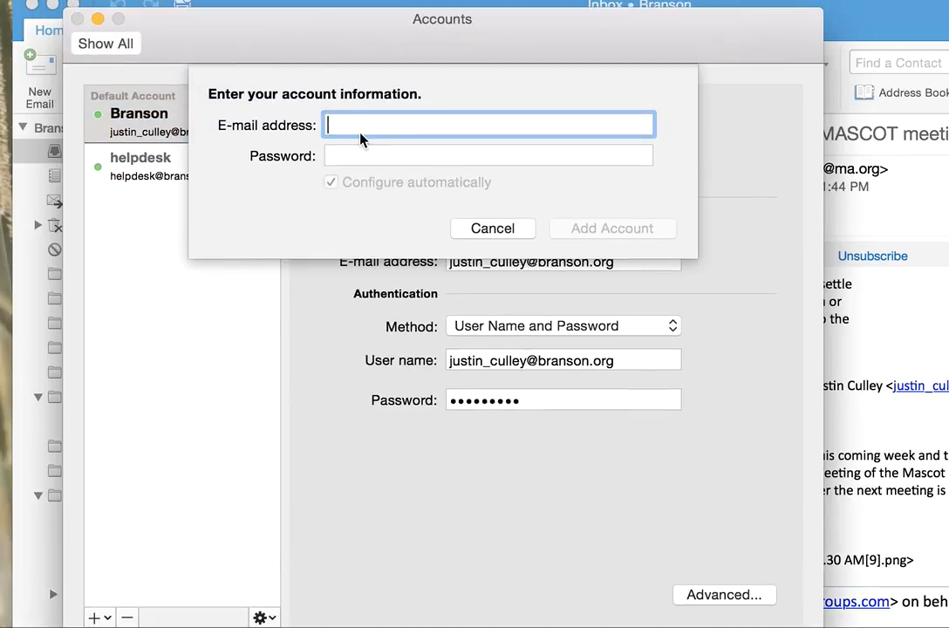
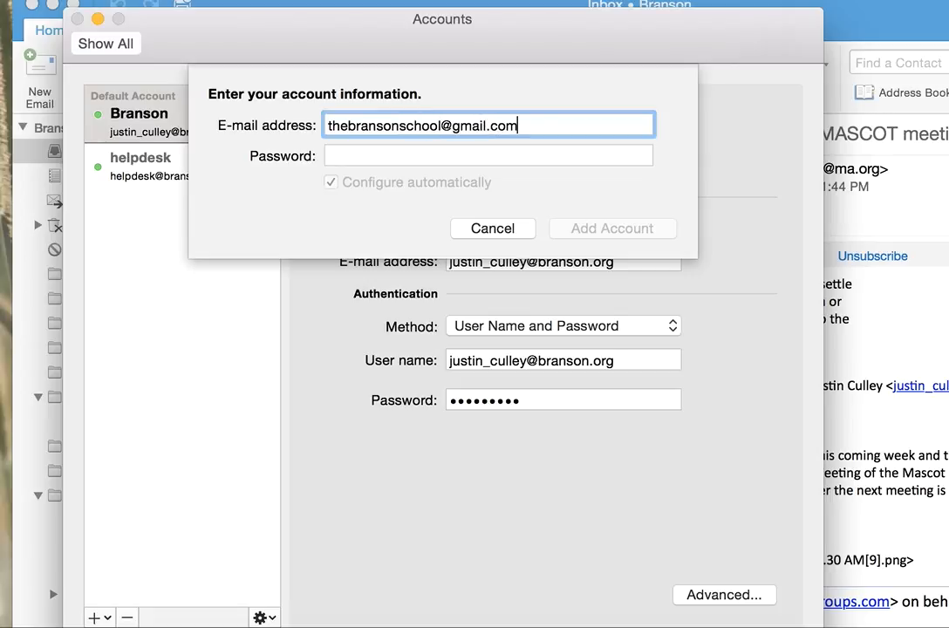
{"action": "left_click", "coordinate": [411, 155]}
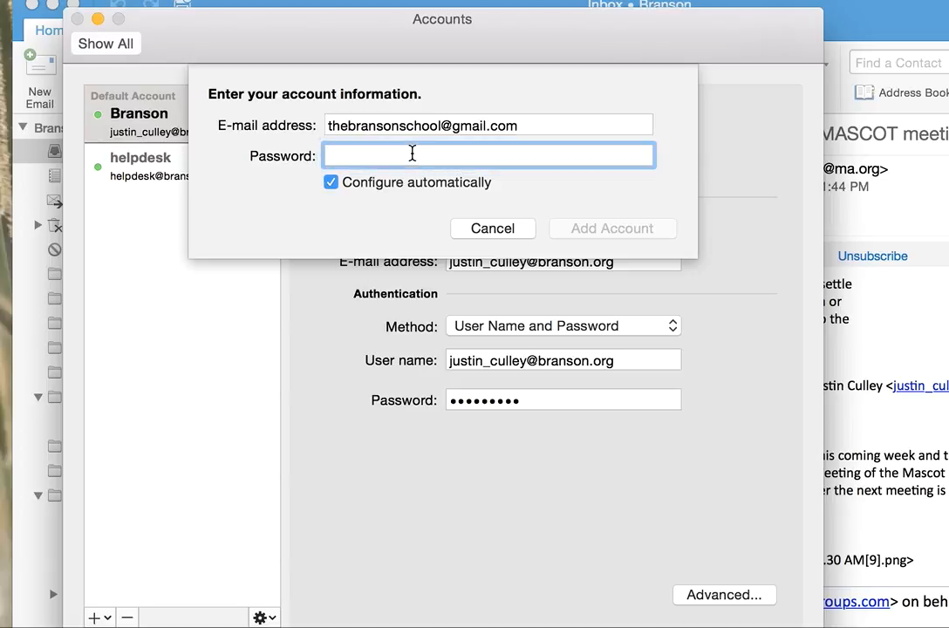
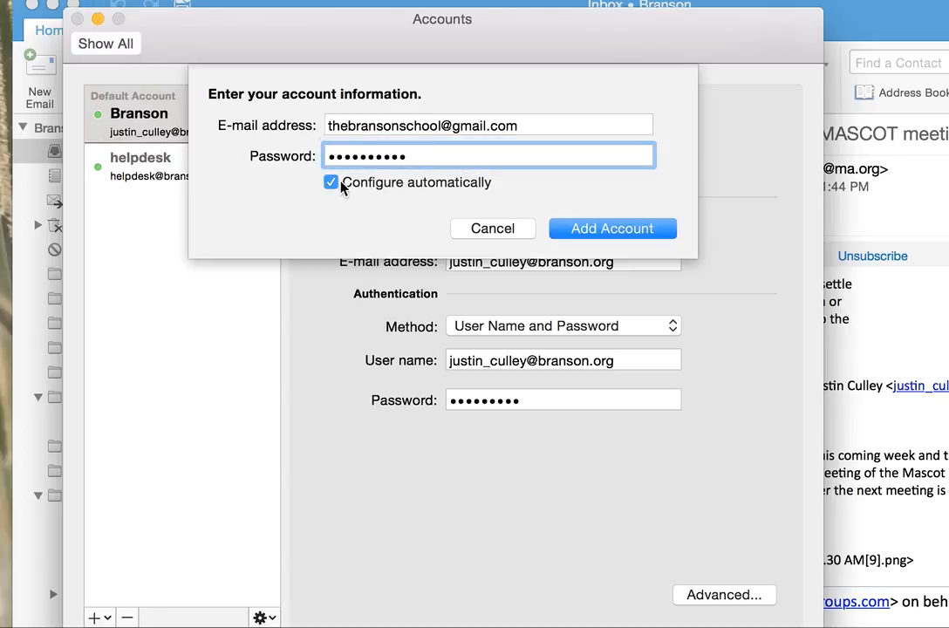
{"action": "left_click", "coordinate": [589, 230]}
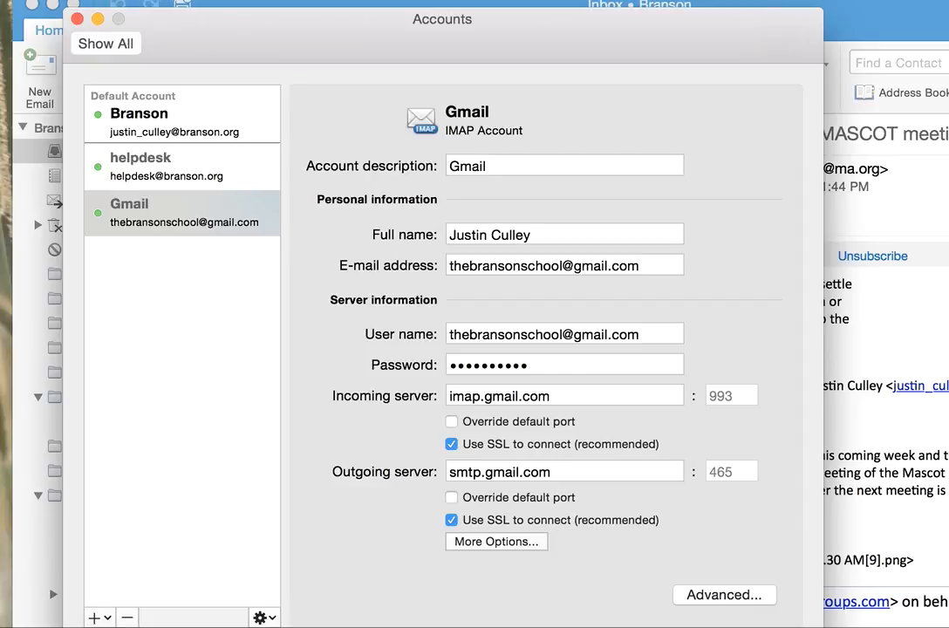
Close the Accounts window and open the new Gmail account's INBOX folder.
{"action": "left_click", "coordinate": [77, 19]}
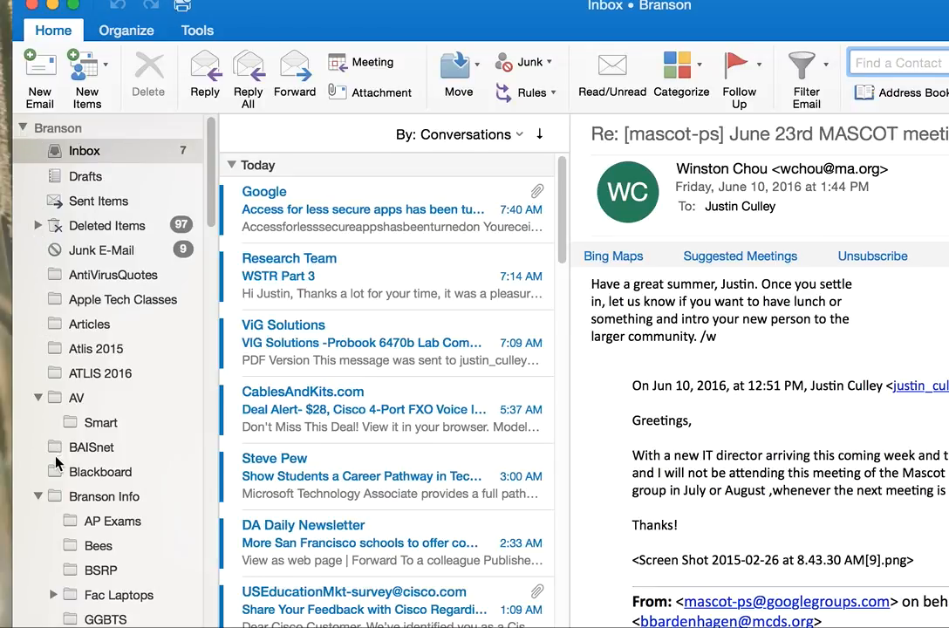
{"action": "scroll", "coordinate": [96, 384], "scroll_direction": "down", "scroll_amount": 5}
{"action": "scroll", "coordinate": [97, 384], "scroll_direction": "up", "scroll_amount": 5}
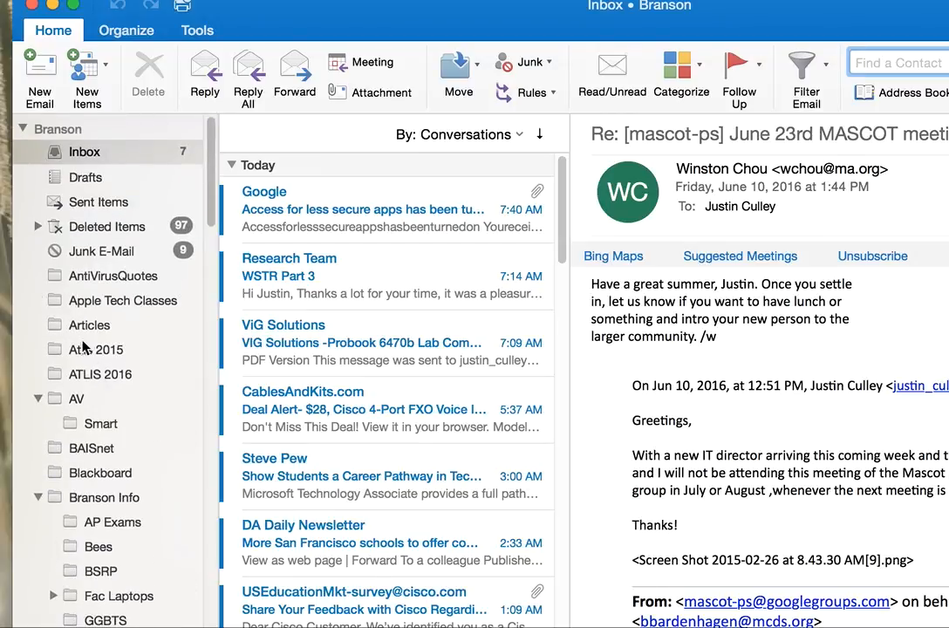
{"action": "left_click", "coordinate": [23, 128]}
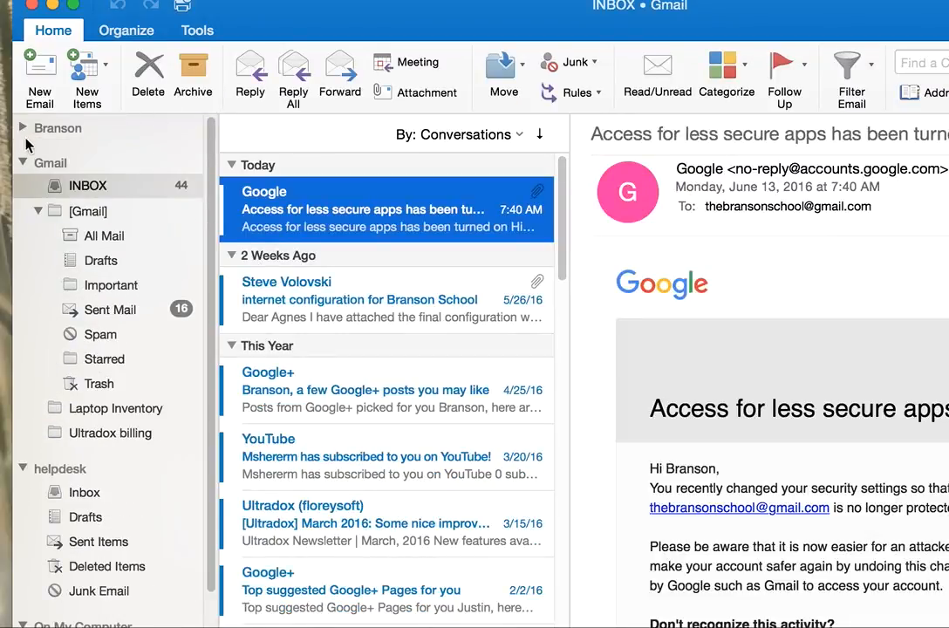